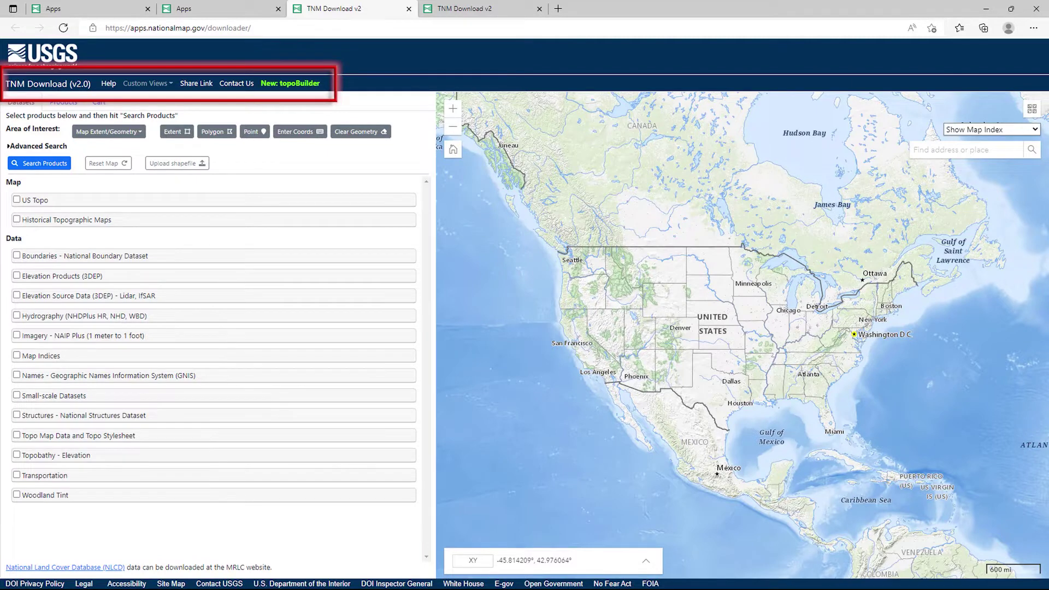
# Open the help and read the Find Products instructions on selecting datasets, setting an area of interest and searching.
pyautogui.click(108, 84)
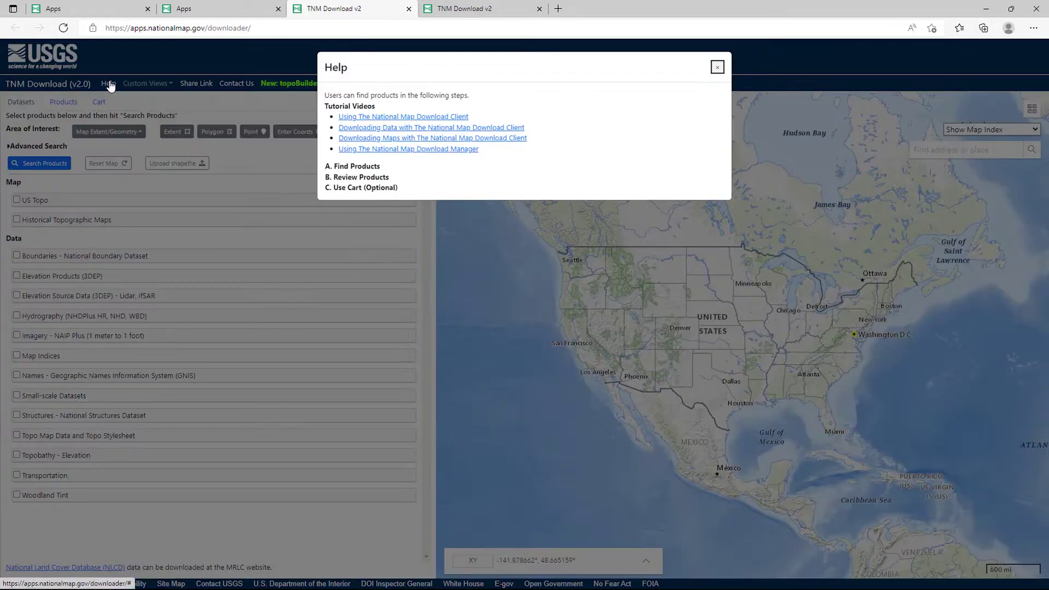
pyautogui.click(369, 168)
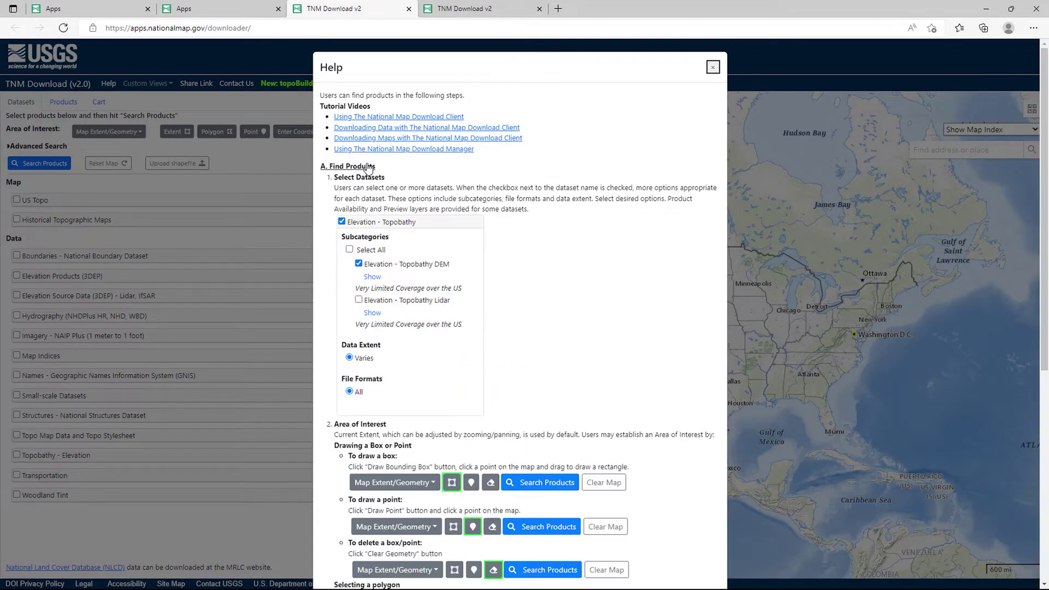
pyautogui.scroll(-2, 670, 290)
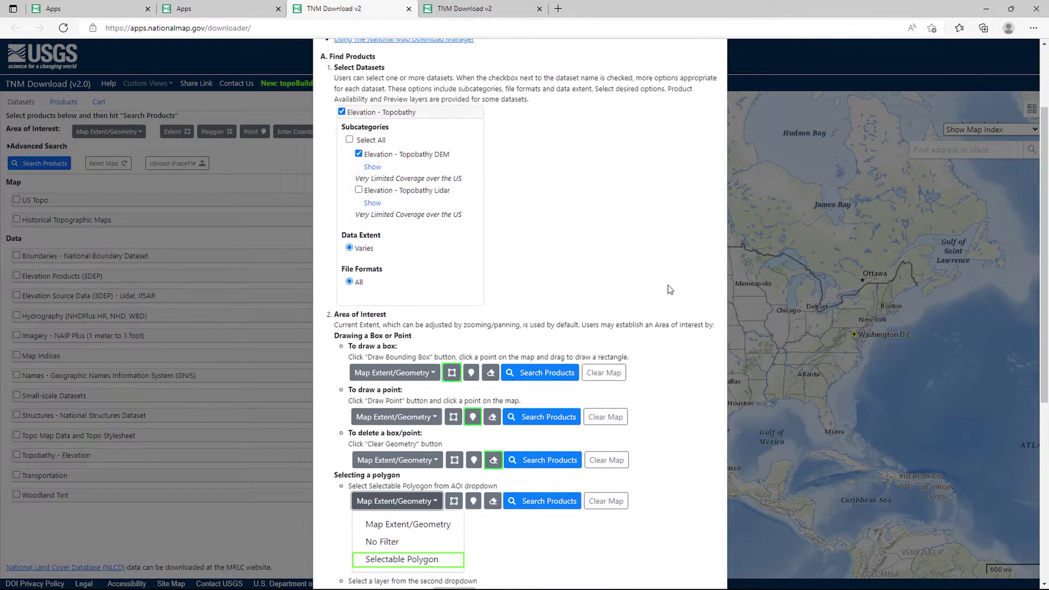
pyautogui.scroll(-2, 670, 290)
pyautogui.scroll(-4, 670, 290)
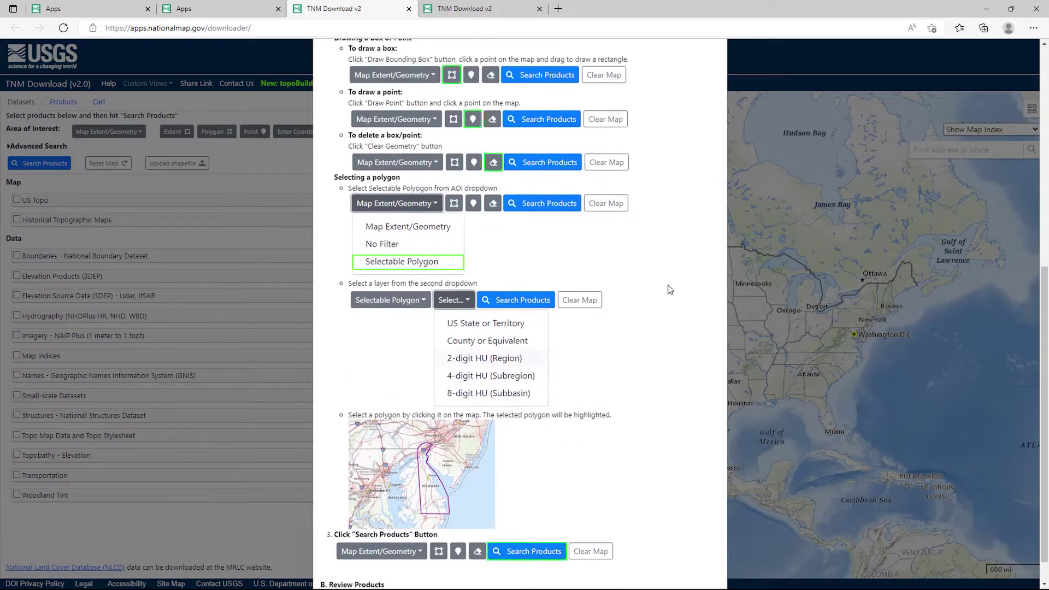
pyautogui.scroll(2, 670, 289)
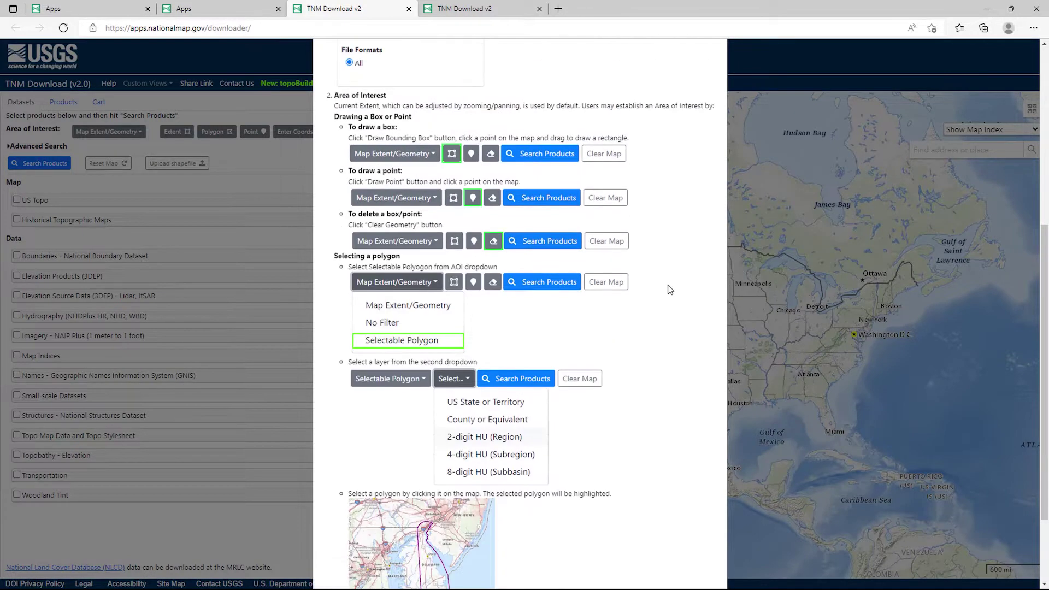
pyautogui.scroll(-2, 670, 289)
pyautogui.click(358, 553)
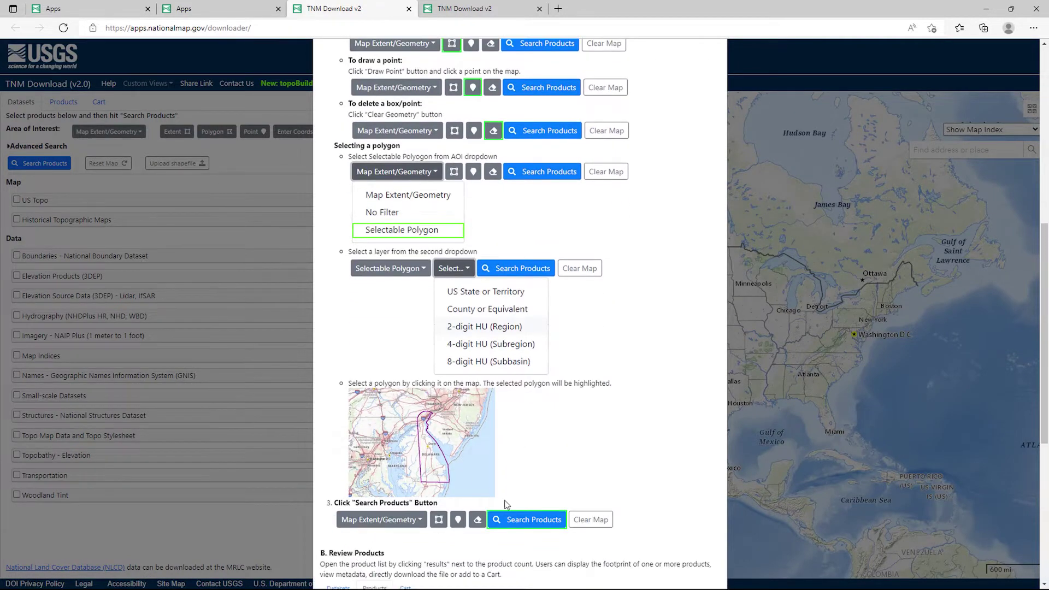
pyautogui.scroll(-6, 661, 417)
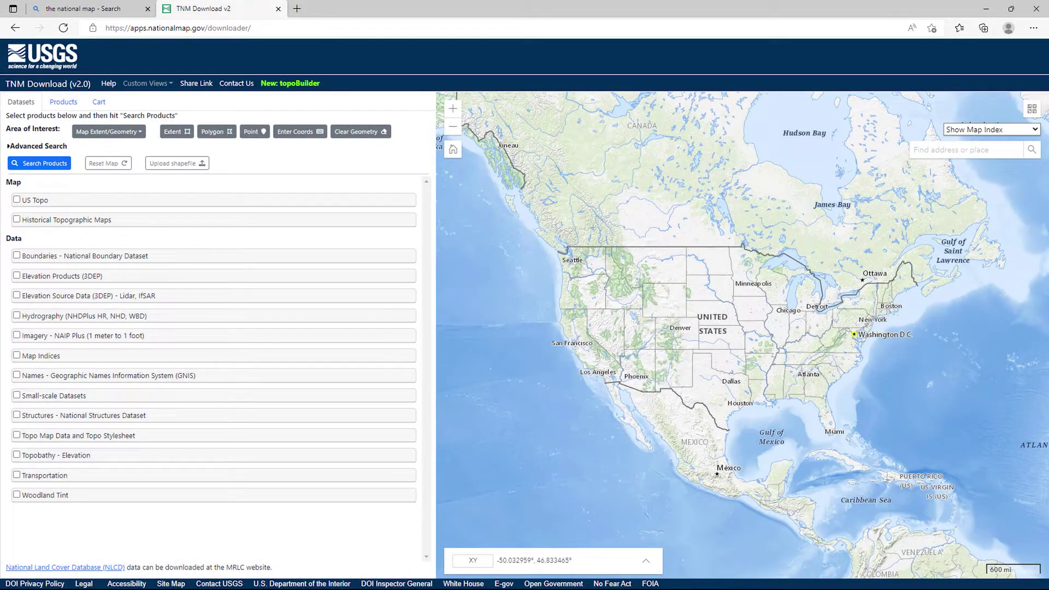
pyautogui.click(150, 85)
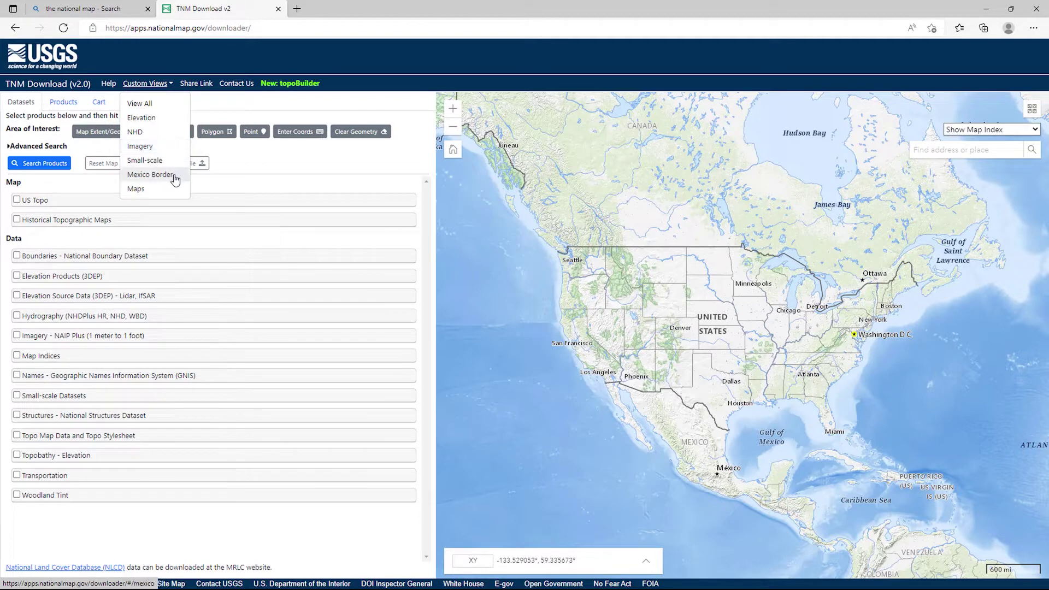
pyautogui.click(204, 86)
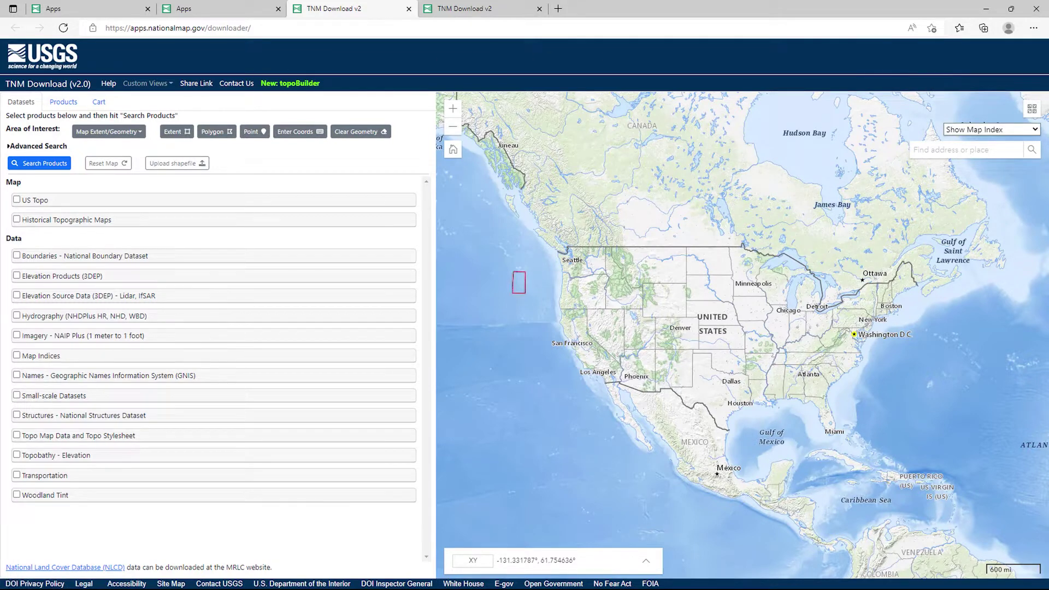
pyautogui.click(453, 116)
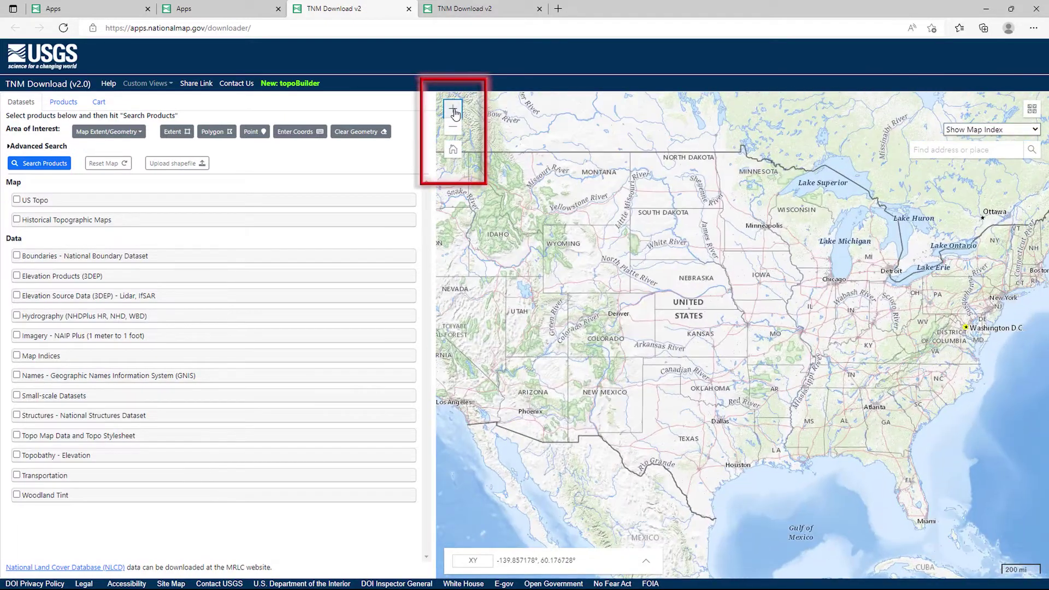
pyautogui.click(453, 116)
pyautogui.click(454, 129)
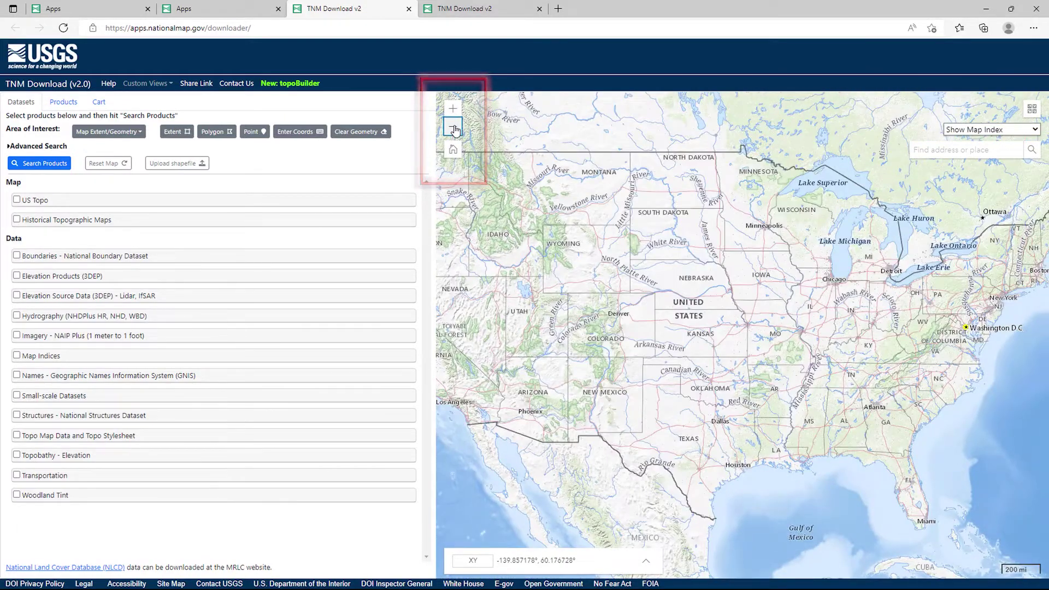
pyautogui.click(454, 129)
pyautogui.moveTo(714, 283); pyautogui.dragTo(726, 236)
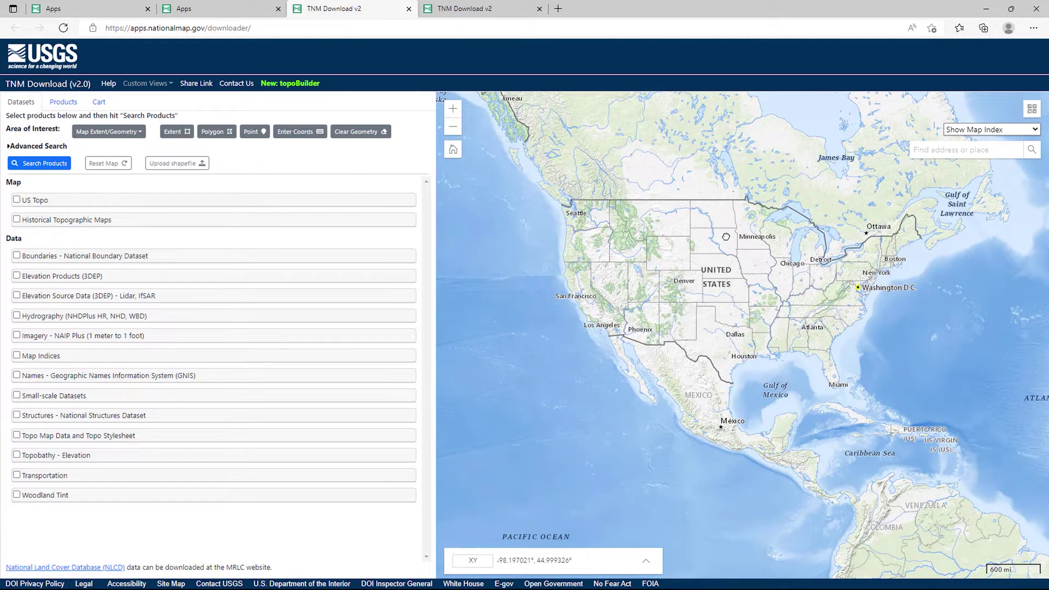
pyautogui.click(452, 151)
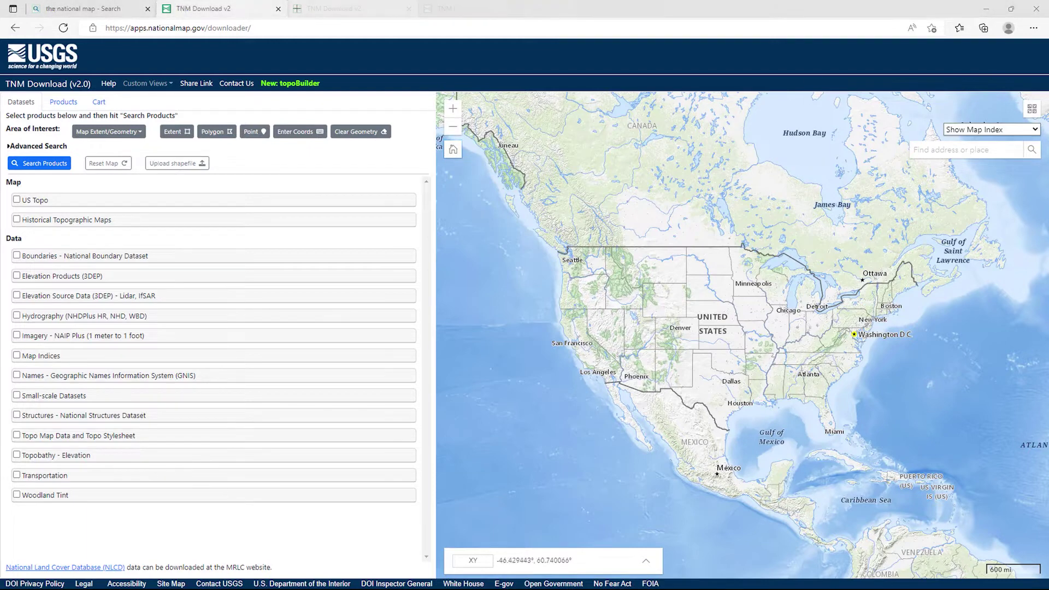
# Switch the basemap to USGS Imagery Topo and inspect the imagery around Illinois.
pyautogui.click(1030, 111)
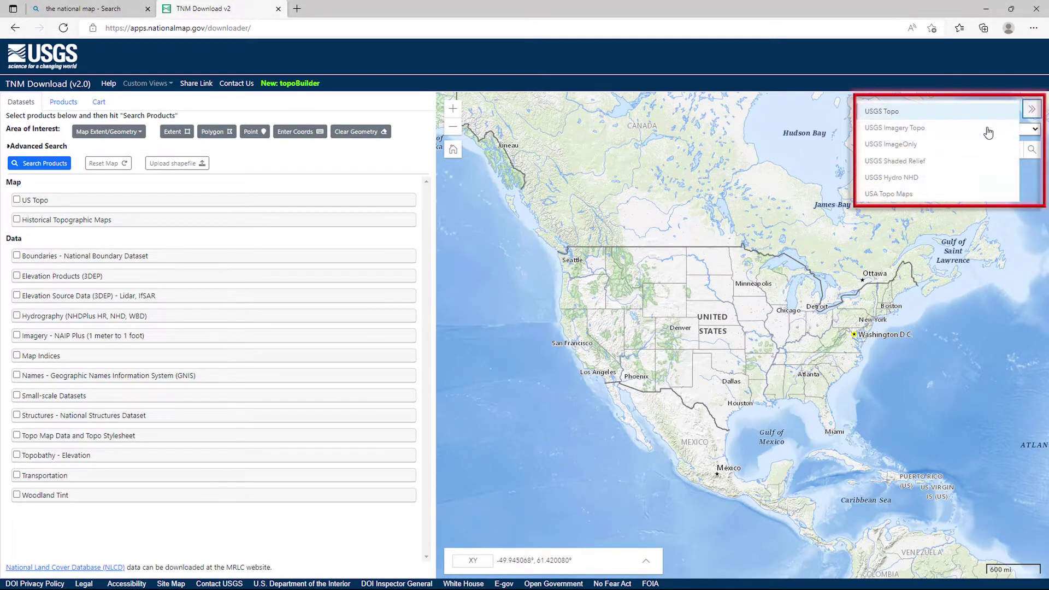
pyautogui.click(916, 129)
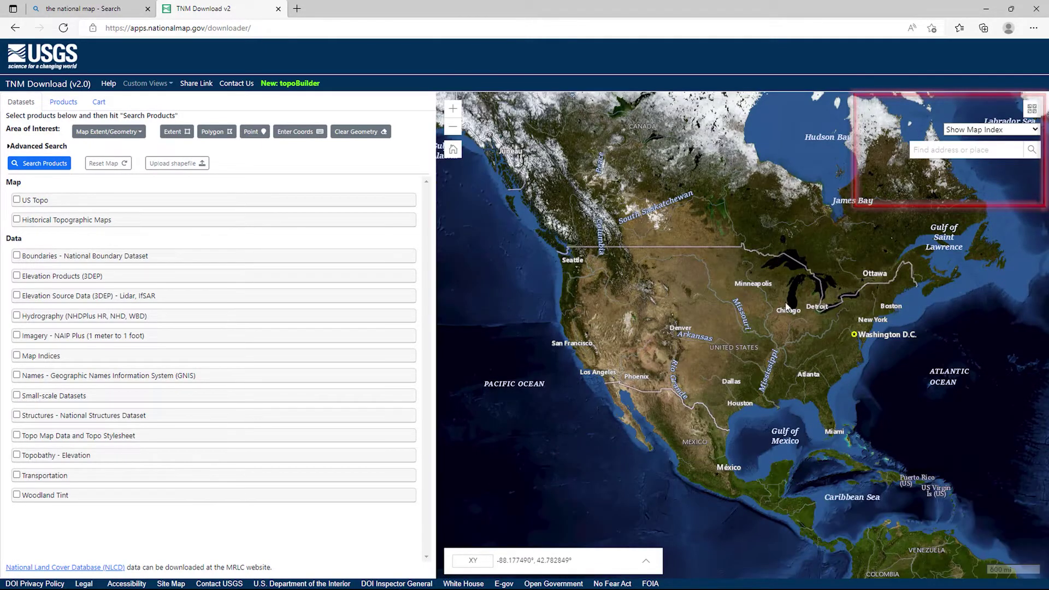
pyautogui.scroll(1, 787, 308)
pyautogui.scroll(3, 787, 307)
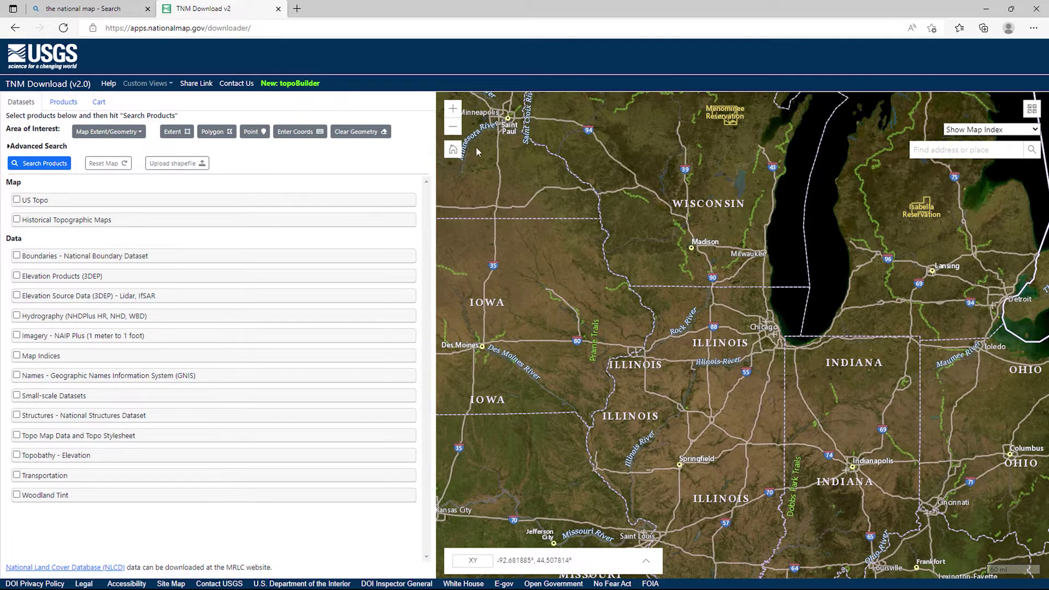
pyautogui.click(451, 149)
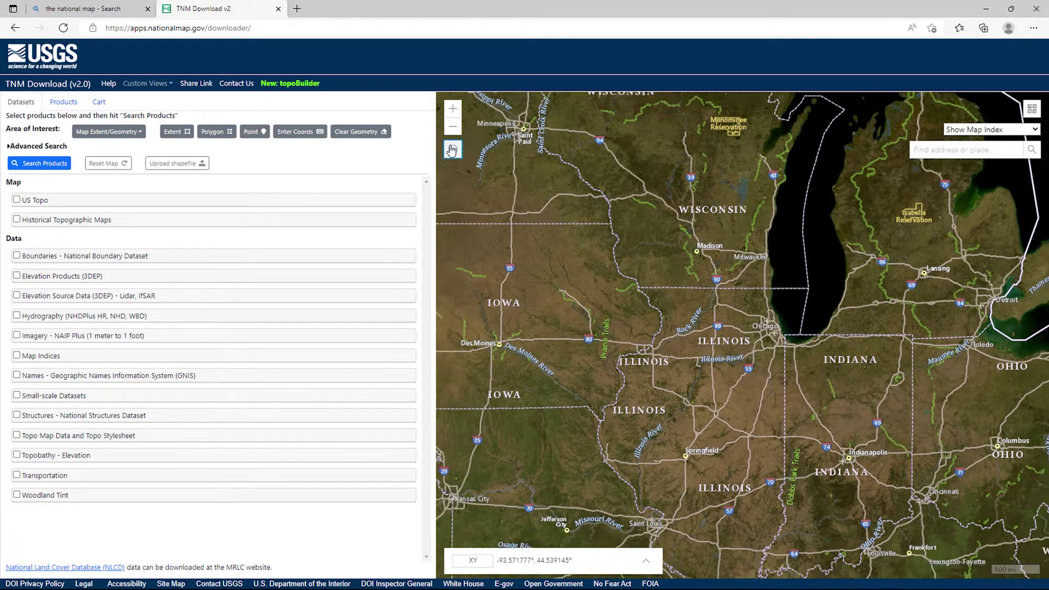
# Overlay the 7.5 Minute map indices and inspect the quadrangle grid over eastern Kansas.
pyautogui.click(989, 133)
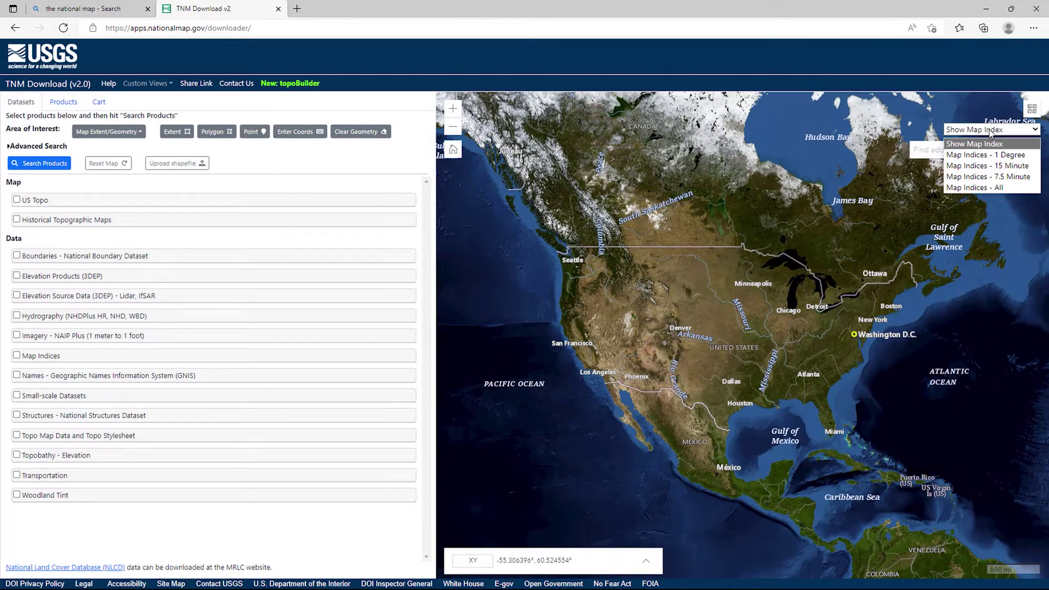
pyautogui.click(1005, 177)
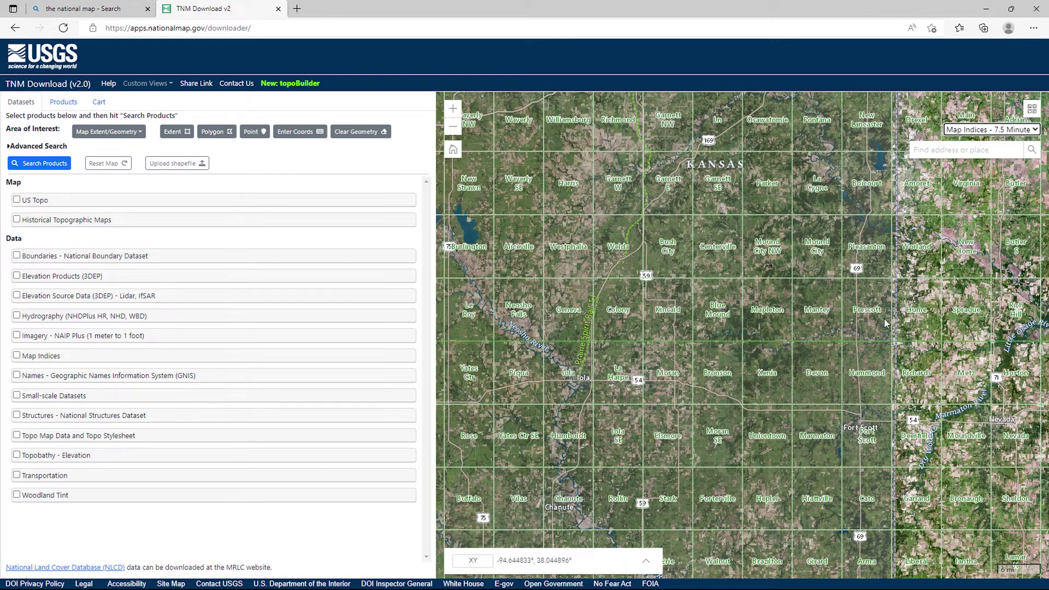
pyautogui.scroll(1, 883, 319)
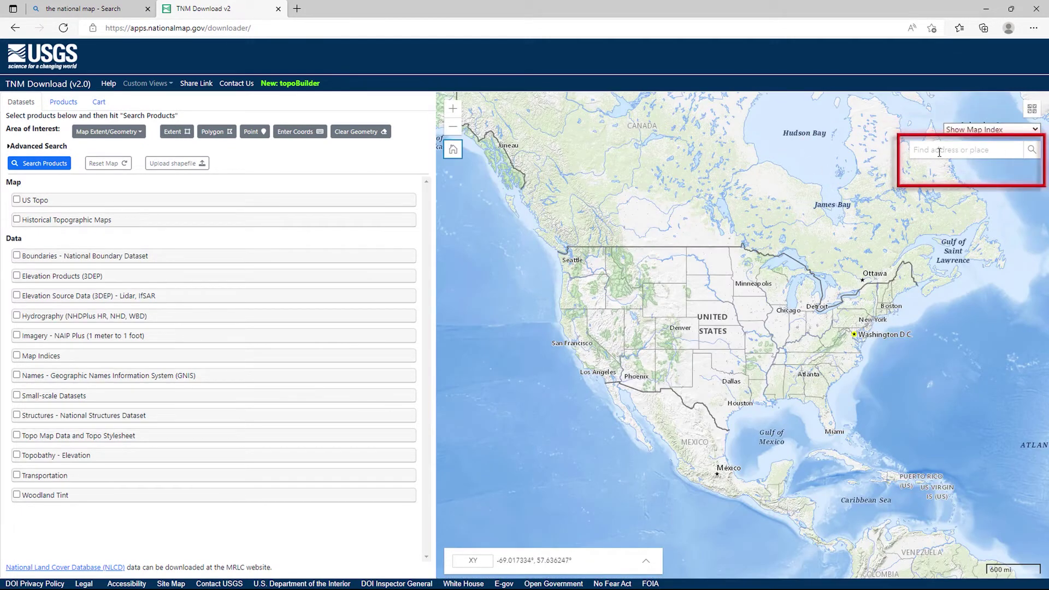
# Locate Mount Rushmore on the map with the place search and dismiss the search result.
pyautogui.click(941, 150)
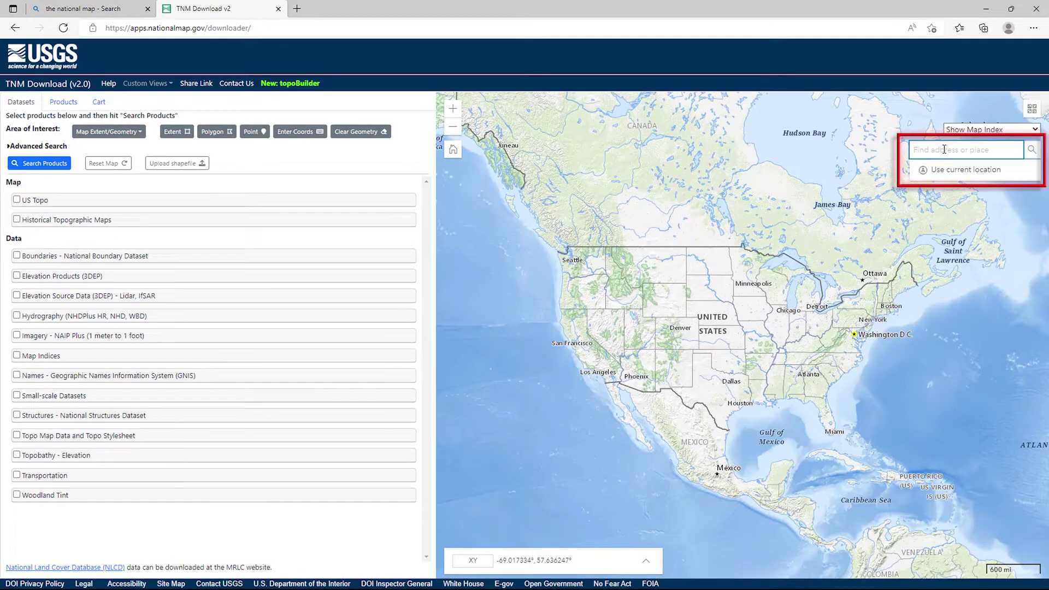
pyautogui.write('Mount Rushmore')
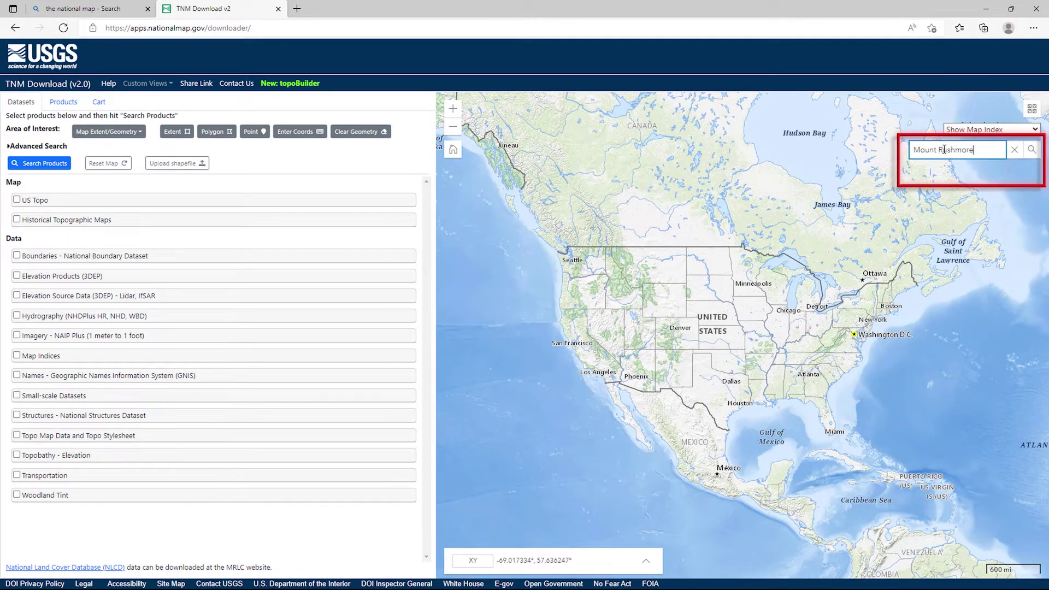
pyautogui.press('Return')
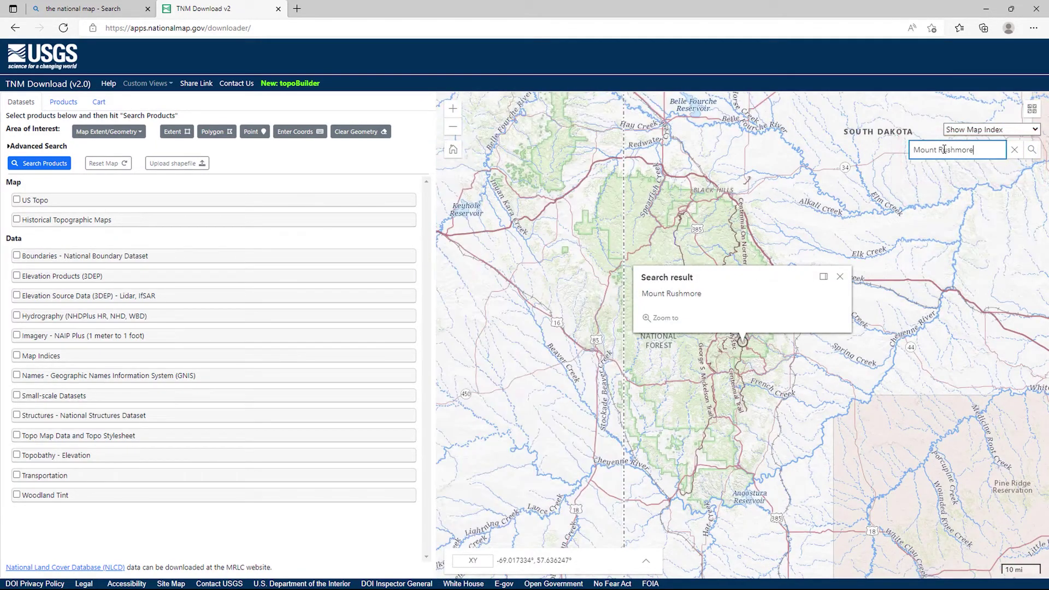
pyautogui.click(840, 277)
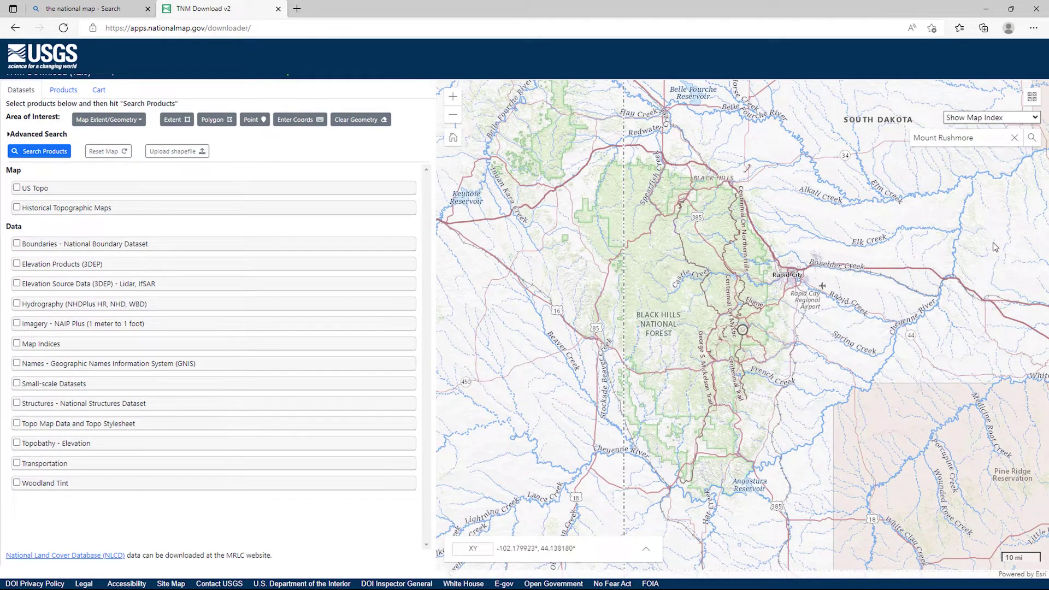
pyautogui.click(454, 141)
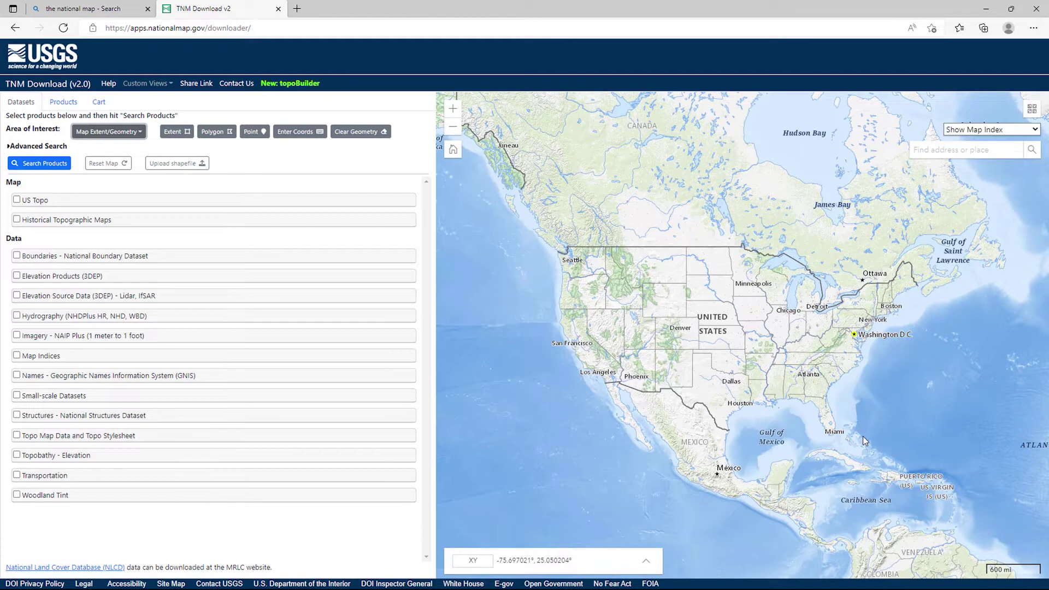
# Place an area-of-interest point just east of Naperville near Chicago and clear the geometry.
pyautogui.click(792, 321)
pyautogui.scroll(2, 792, 321)
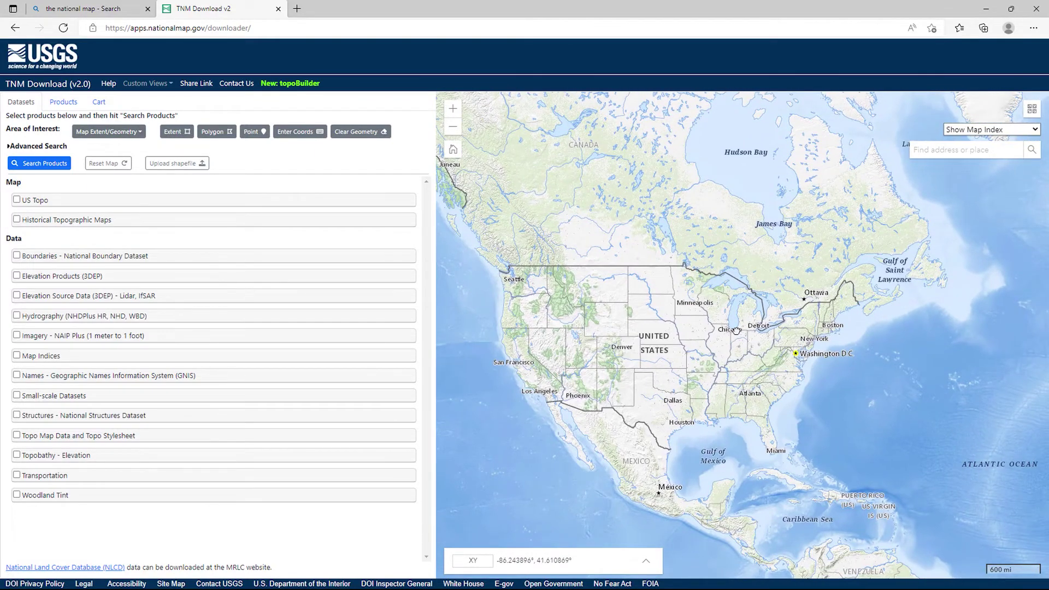
pyautogui.scroll(4, 727, 334)
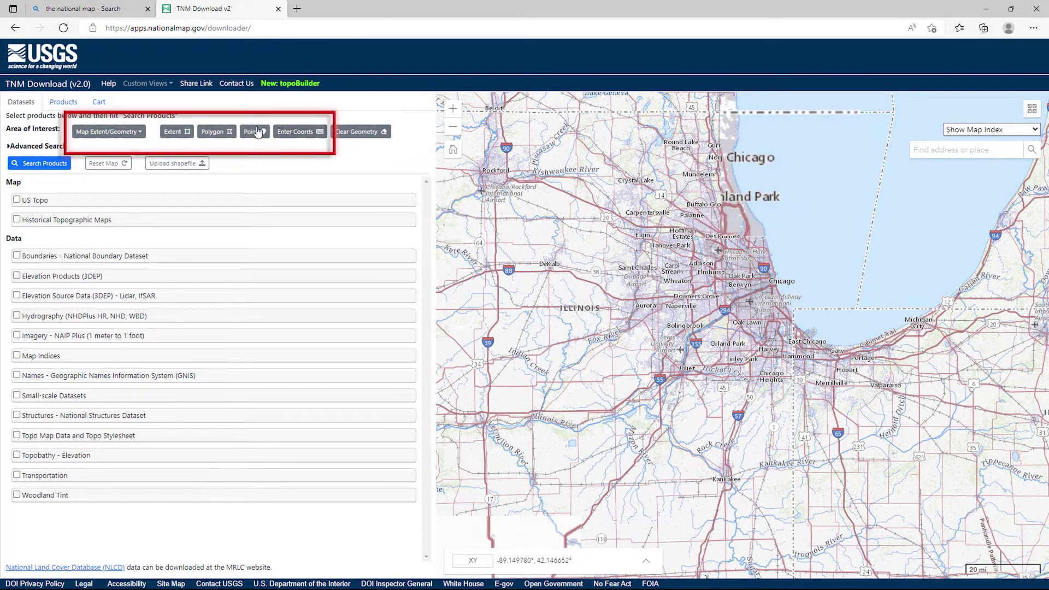
pyautogui.click(256, 132)
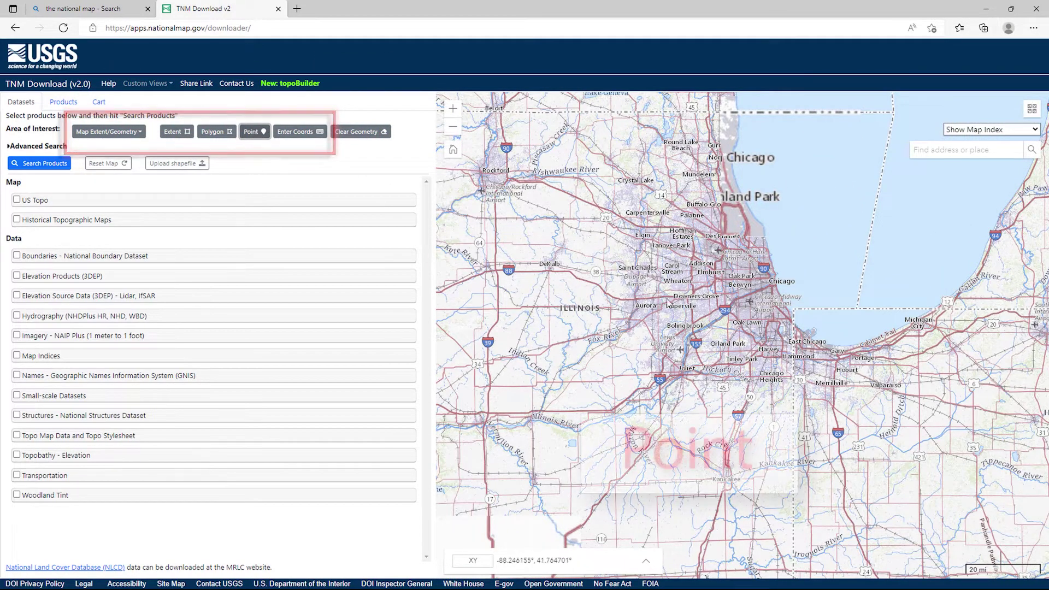
pyautogui.click(705, 307)
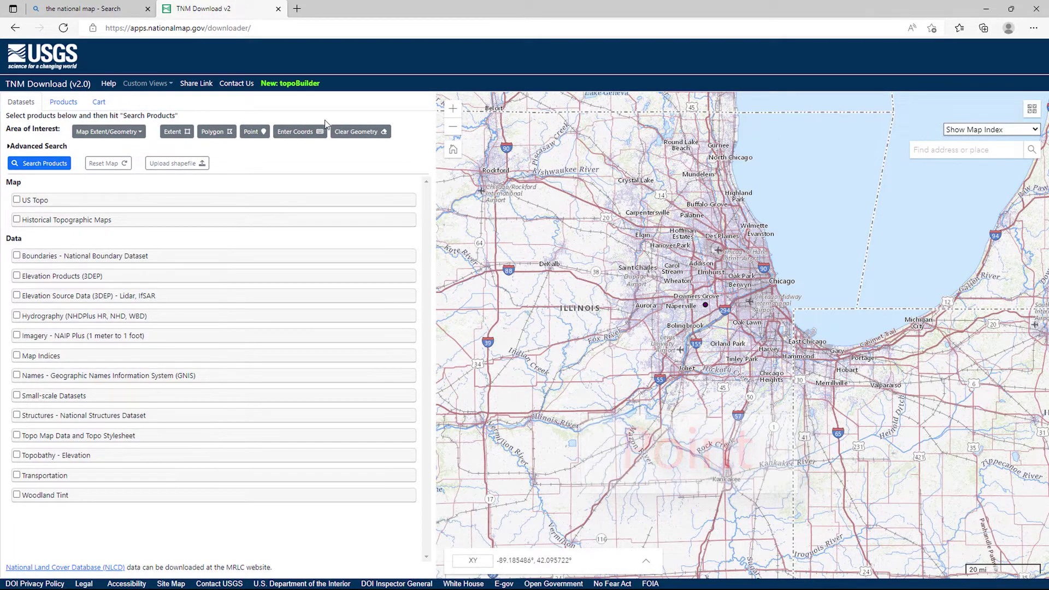
pyautogui.click(360, 133)
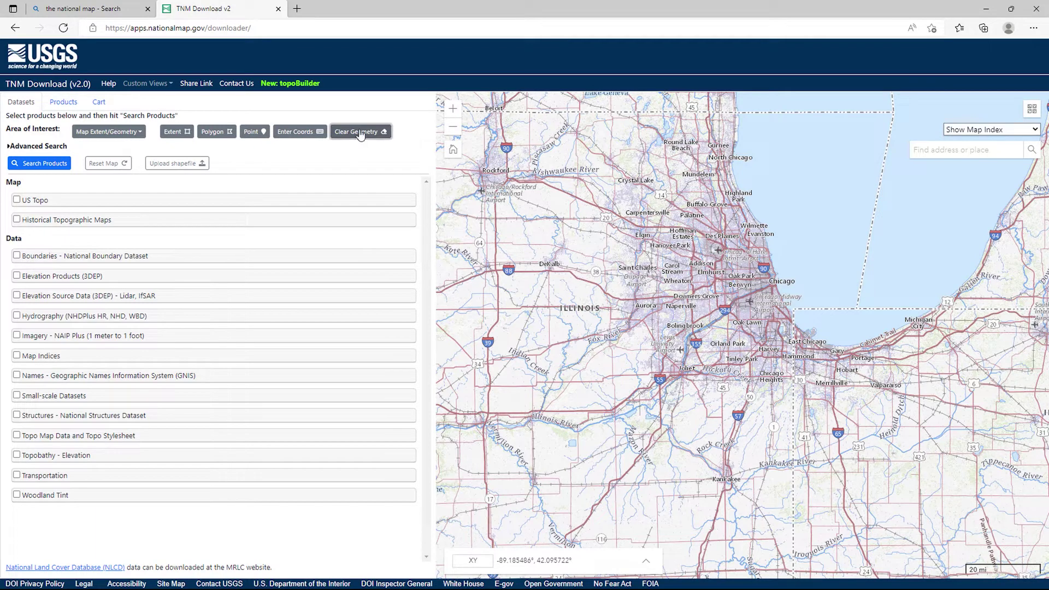
# Draw a four-sided area-of-interest polygon around the Chicago area, reaching from near Aurora to near Portage, and clear the geometry.
pyautogui.click(236, 134)
pyautogui.click(733, 223)
pyautogui.click(884, 358)
pyautogui.click(746, 448)
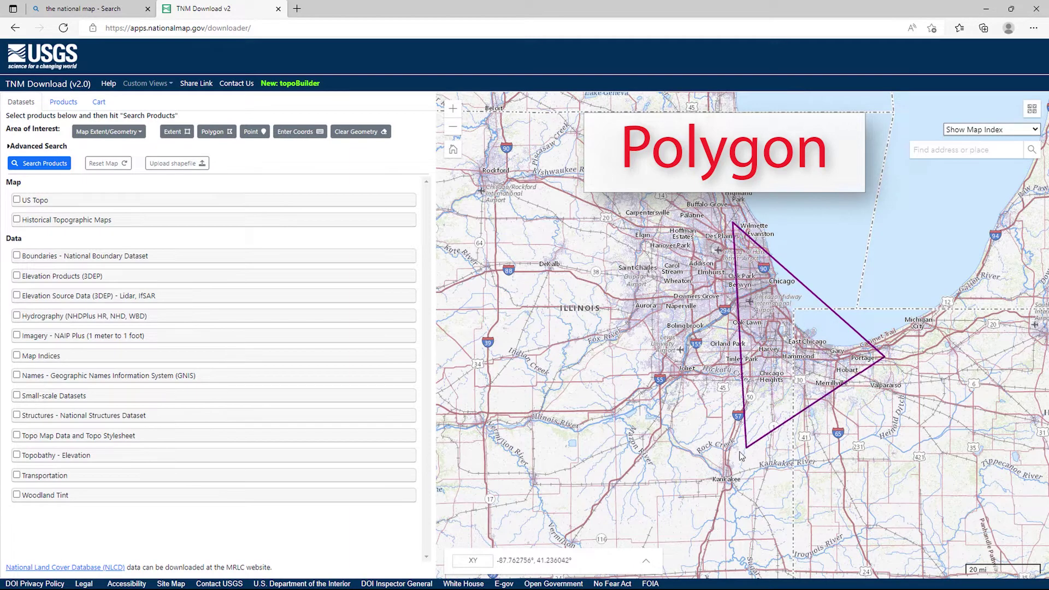
pyautogui.doubleClick(625, 291)
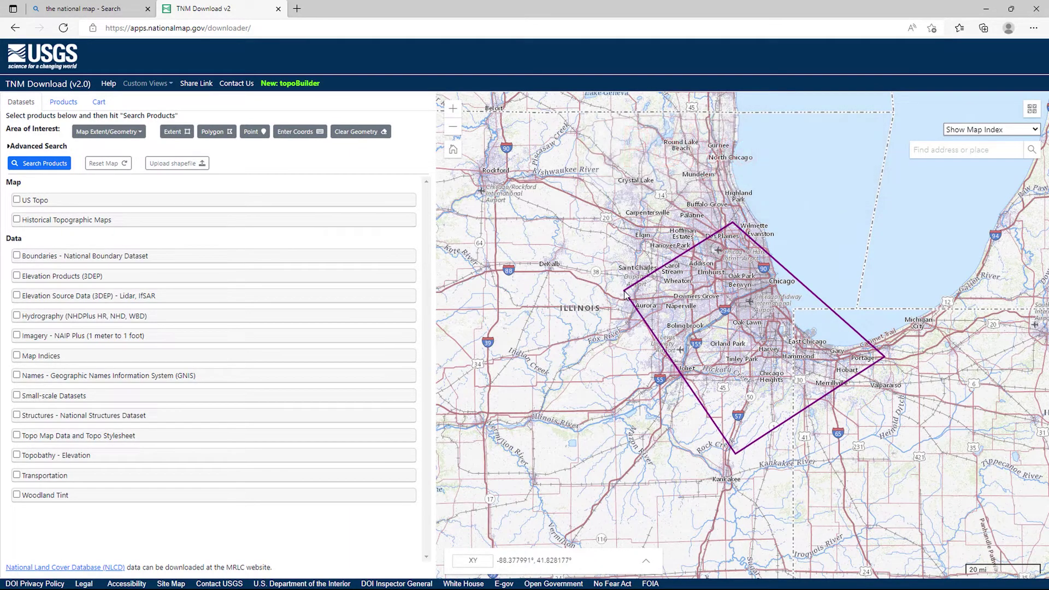
pyautogui.click(361, 132)
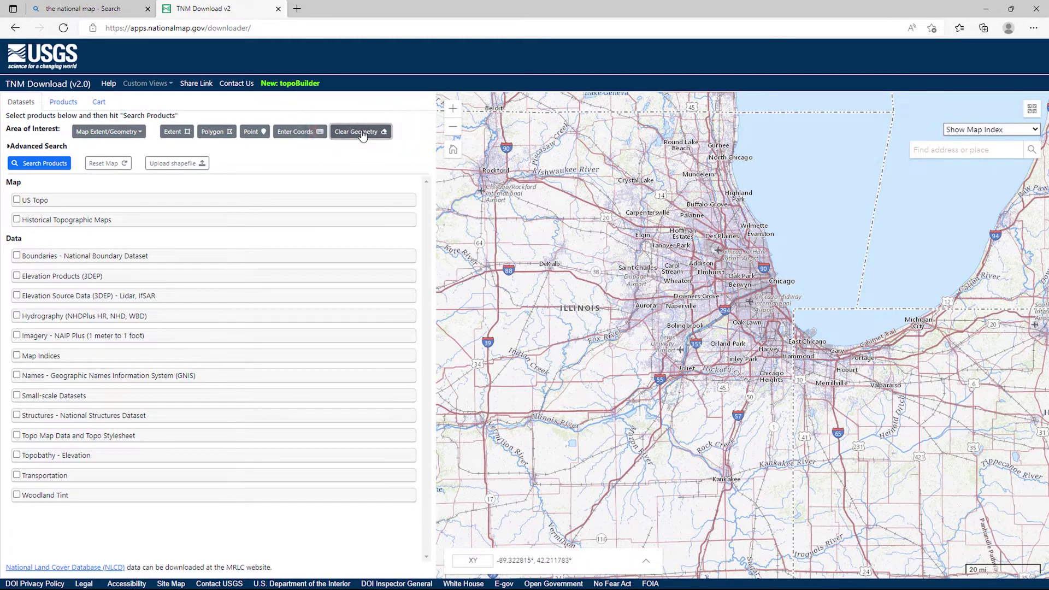
# Add a coordinate bounding box over Chicago with Xmax -87.788869, Ymax 41.909478, Xmin -87.546463 and Ymin 41.717565.
pyautogui.click(299, 132)
pyautogui.click(391, 96)
pyautogui.write('-87.788869')
pyautogui.press('Tab')
pyautogui.write('41.909478')
pyautogui.press('Tab')
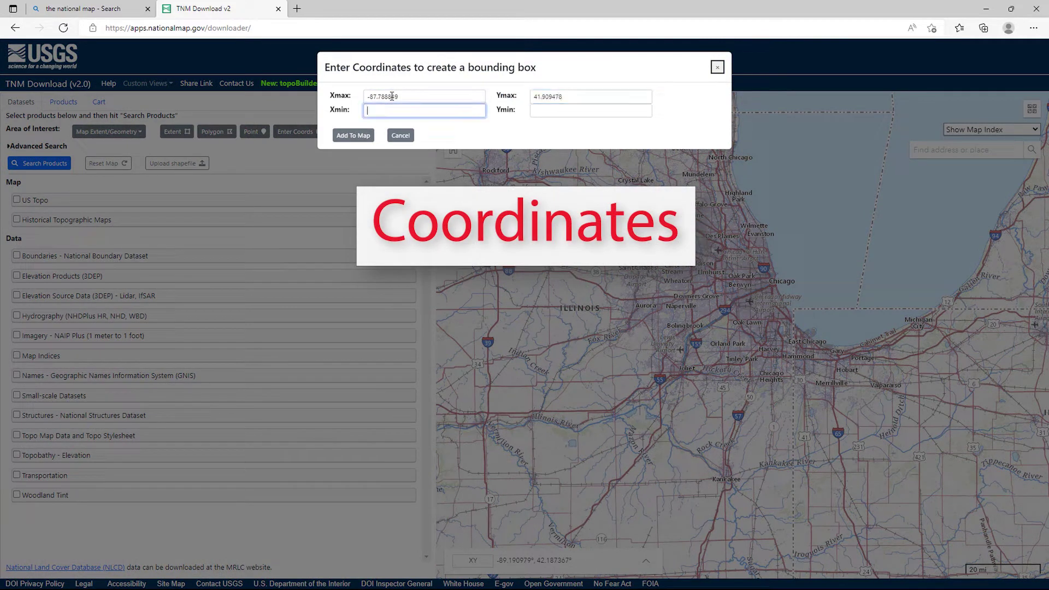
pyautogui.write('-87.546463')
pyautogui.press('Tab')
pyautogui.write('41.717565')
pyautogui.press('Return')
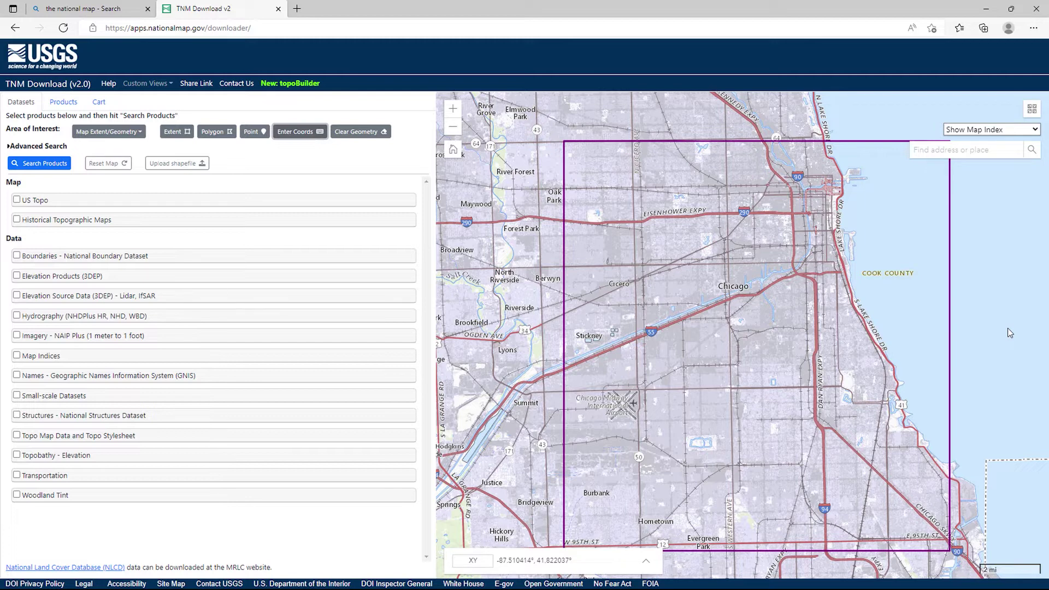
# Switch the area of interest to Selectable Polygon and choose 8-digit HU (Subbasin) as the polygon type.
pyautogui.click(107, 132)
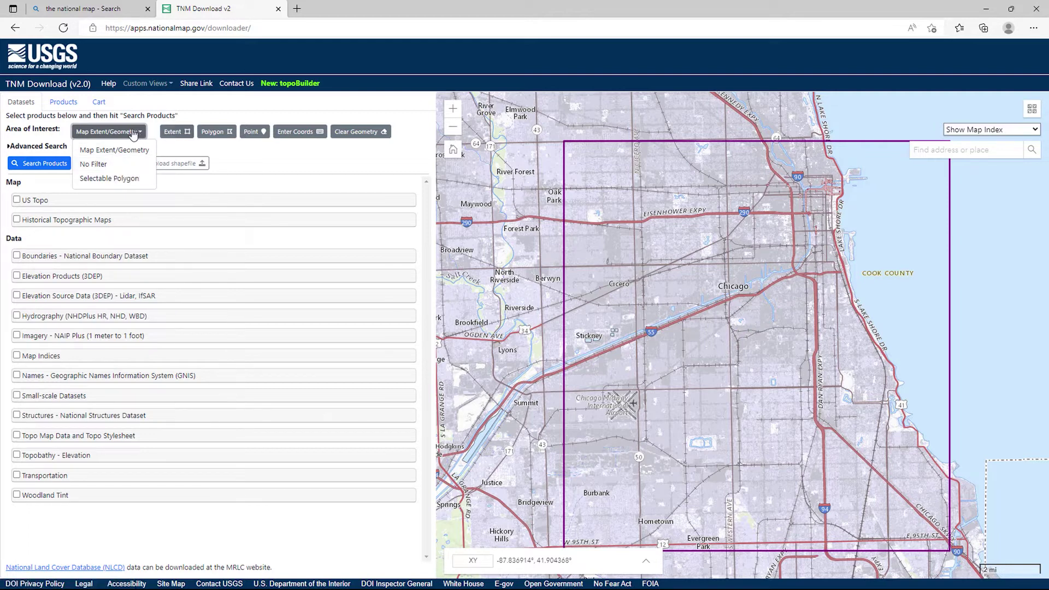
pyautogui.click(125, 179)
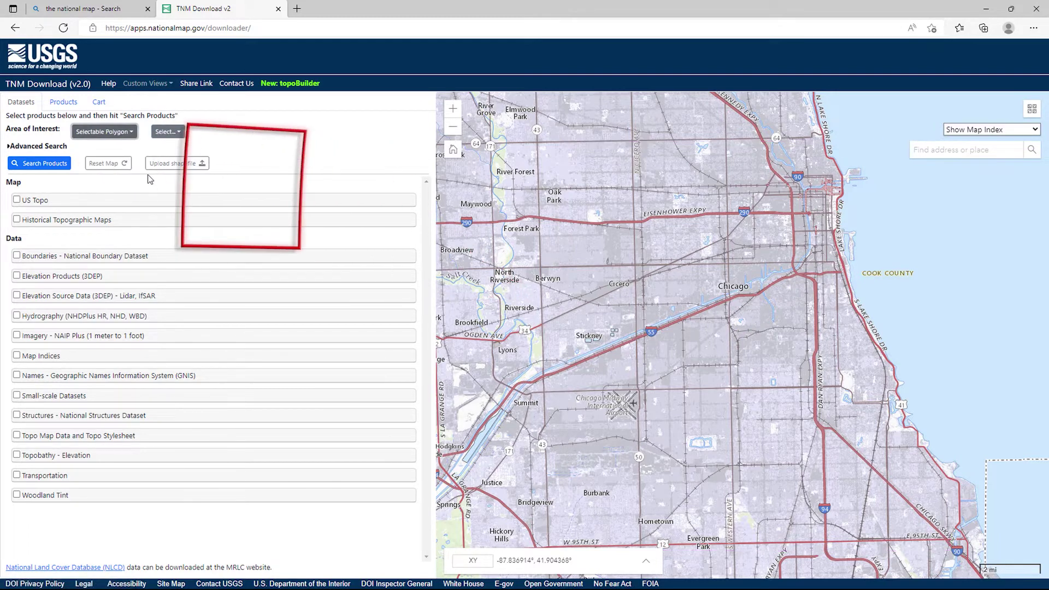
pyautogui.click(167, 132)
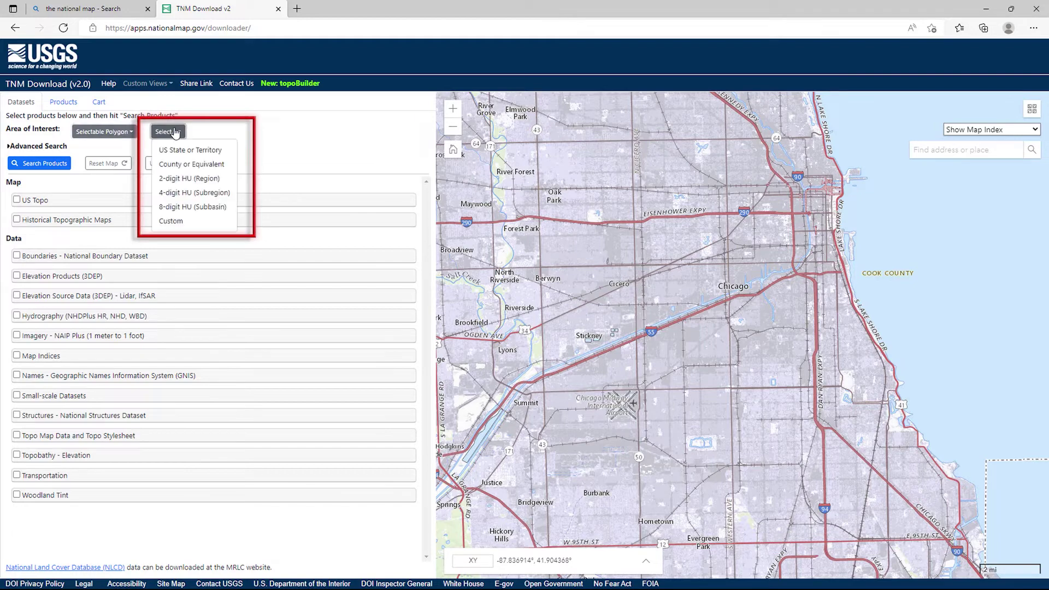
pyautogui.click(200, 207)
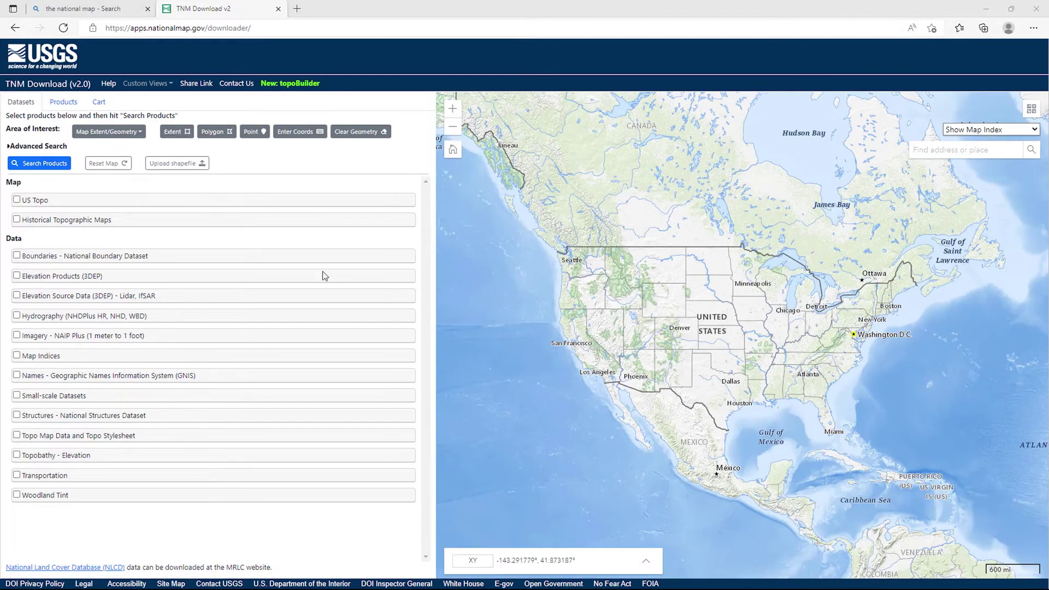
# View the zipped shapefile upload requirements and close the dialog without uploading a file.
pyautogui.click(184, 165)
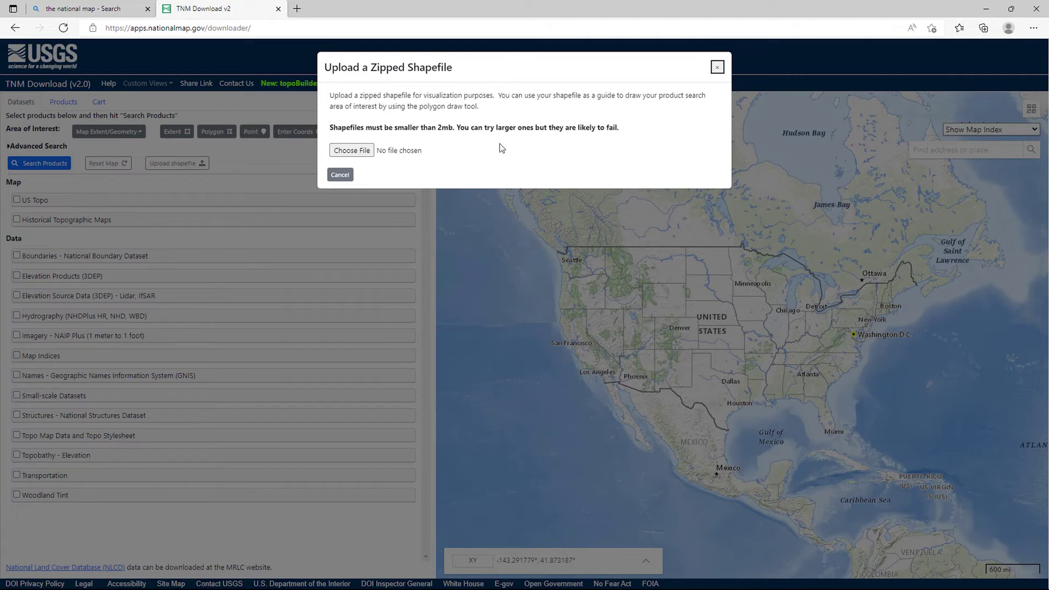
pyautogui.click(339, 175)
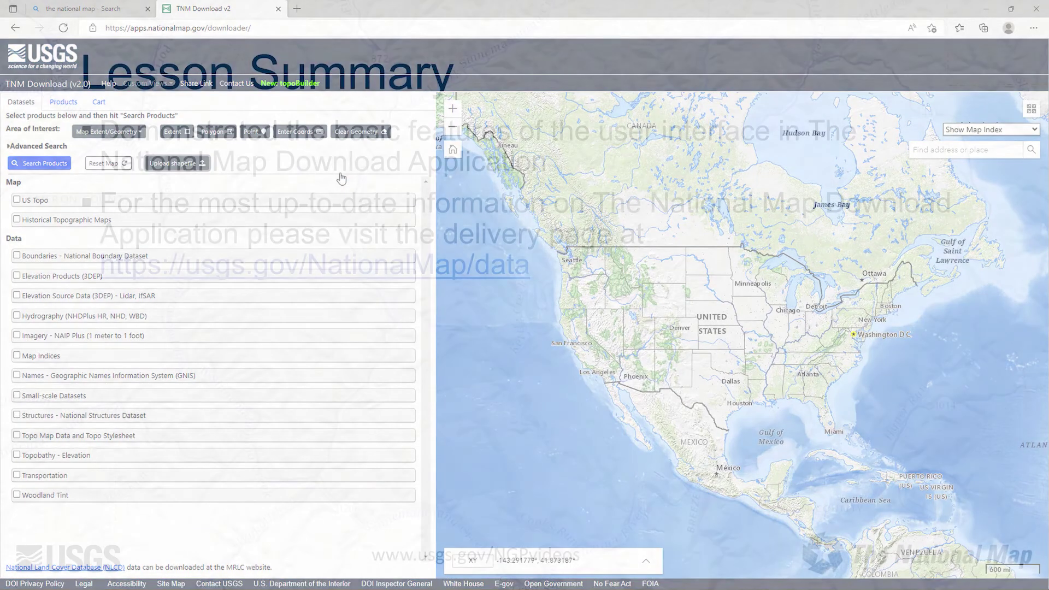